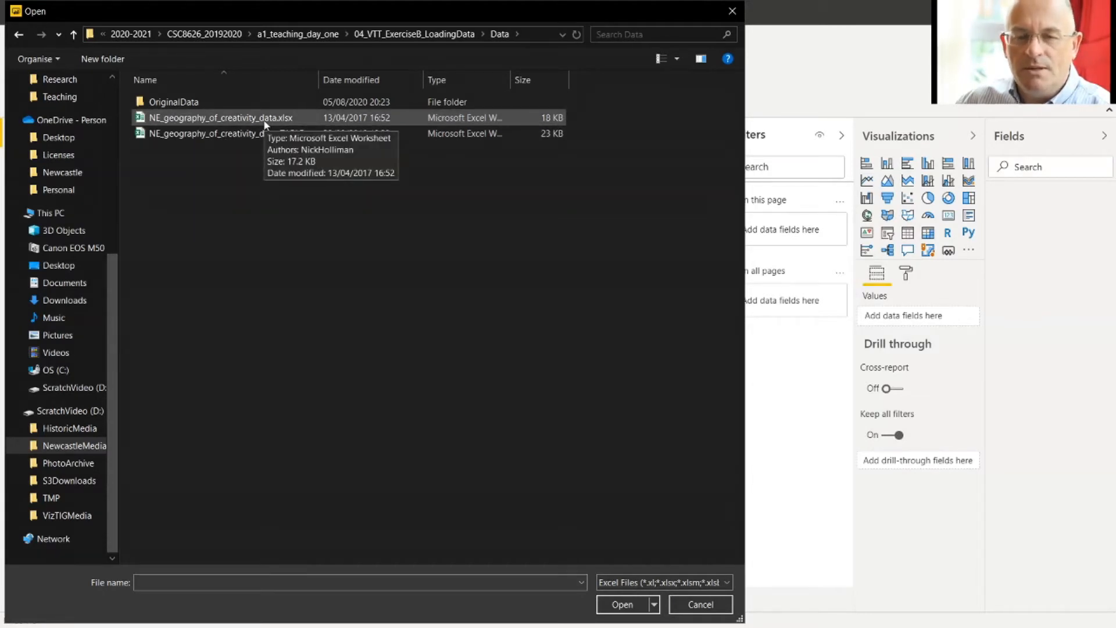
# Load Sheet1 from the workbook NE_geography_of_creativity_data.xlsx into the report.
pyautogui.click(264, 122)
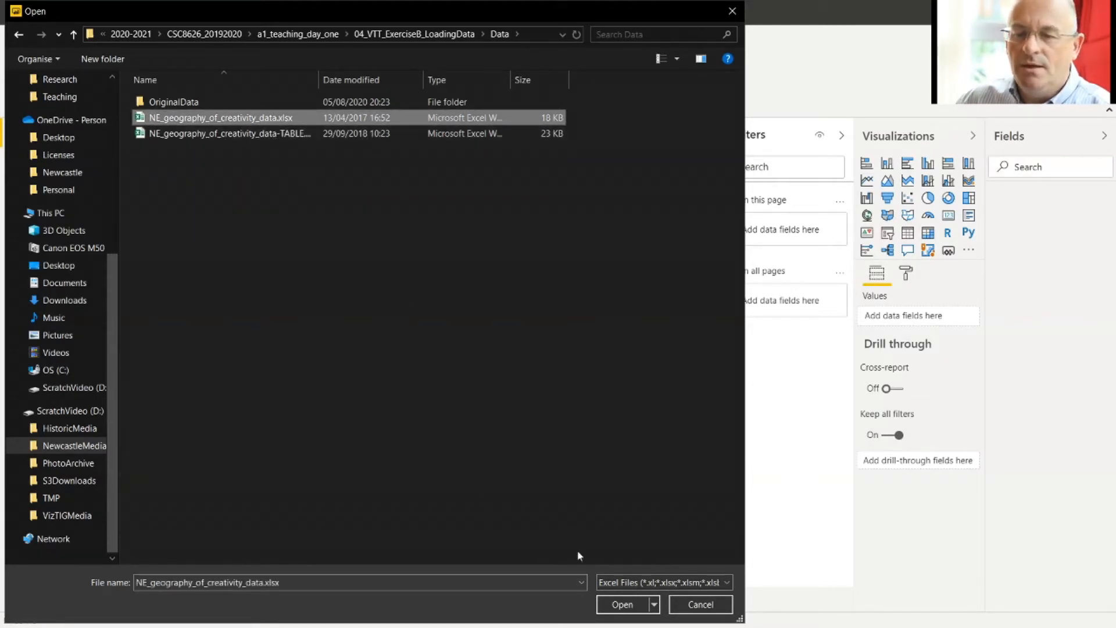
pyautogui.click(599, 603)
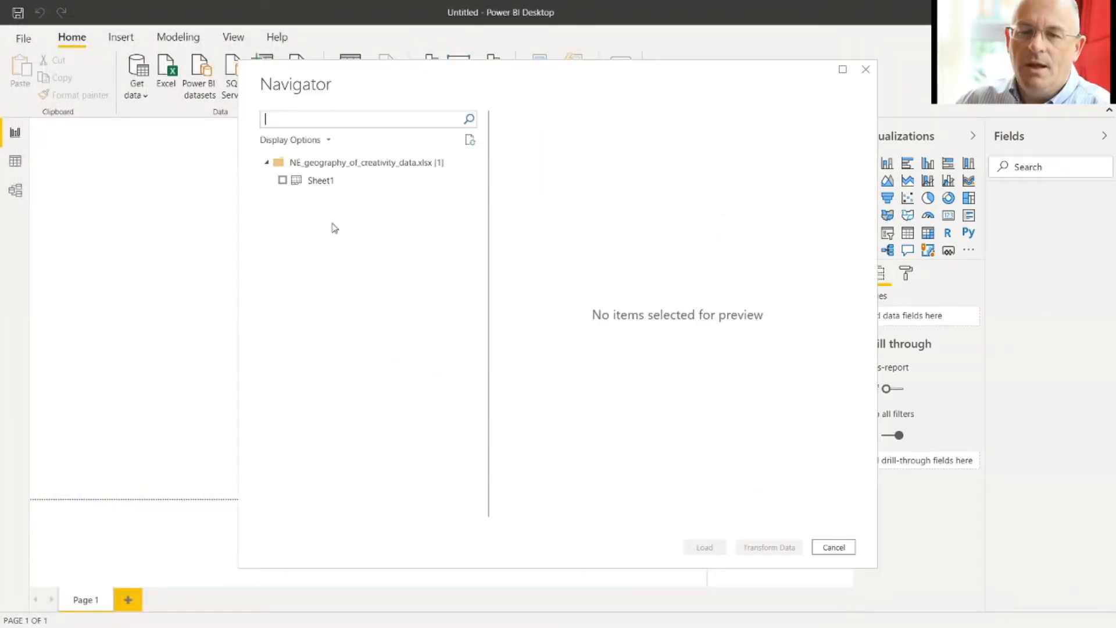
pyautogui.click(282, 181)
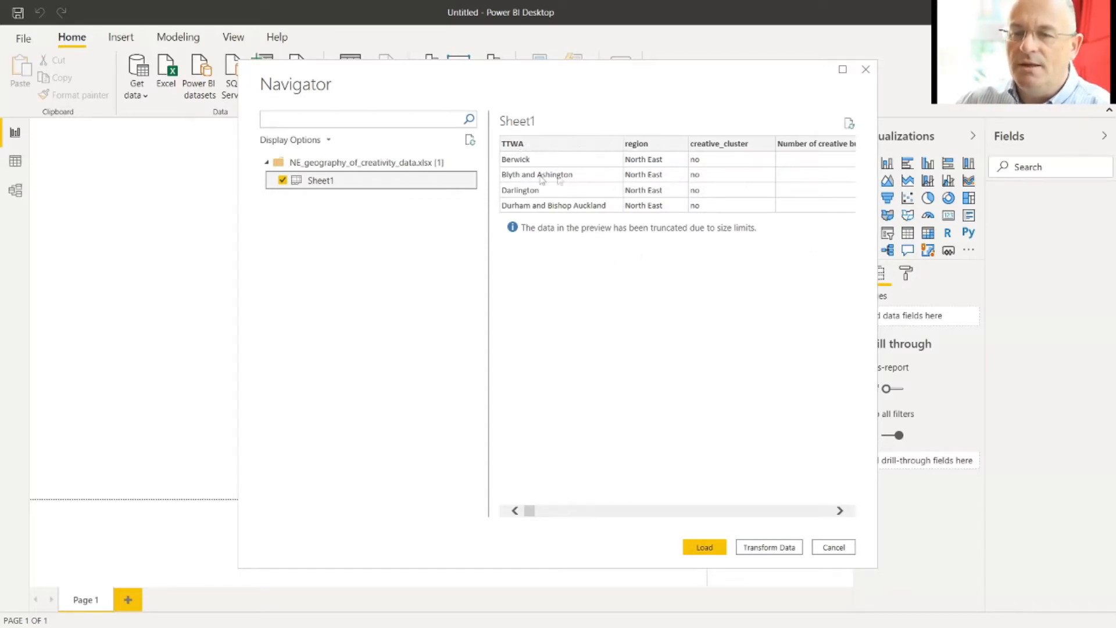
pyautogui.click(705, 547)
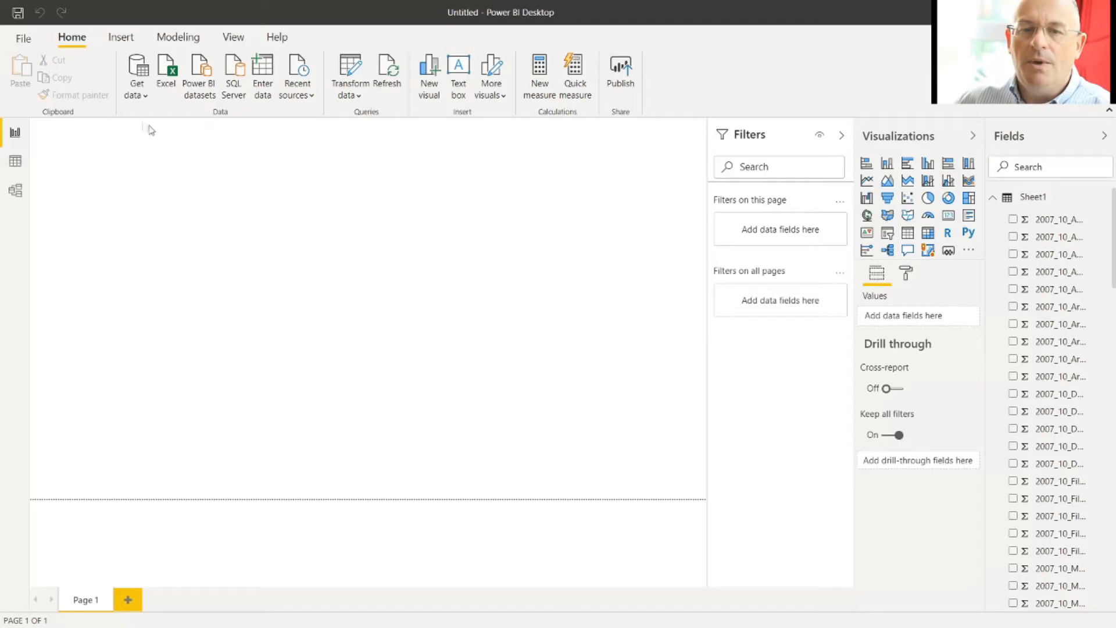
# Open the Sheet1 query for transformation and go through the Choose Columns list to the 2007_10_Film, radio & TV columns.
pyautogui.click(350, 81)
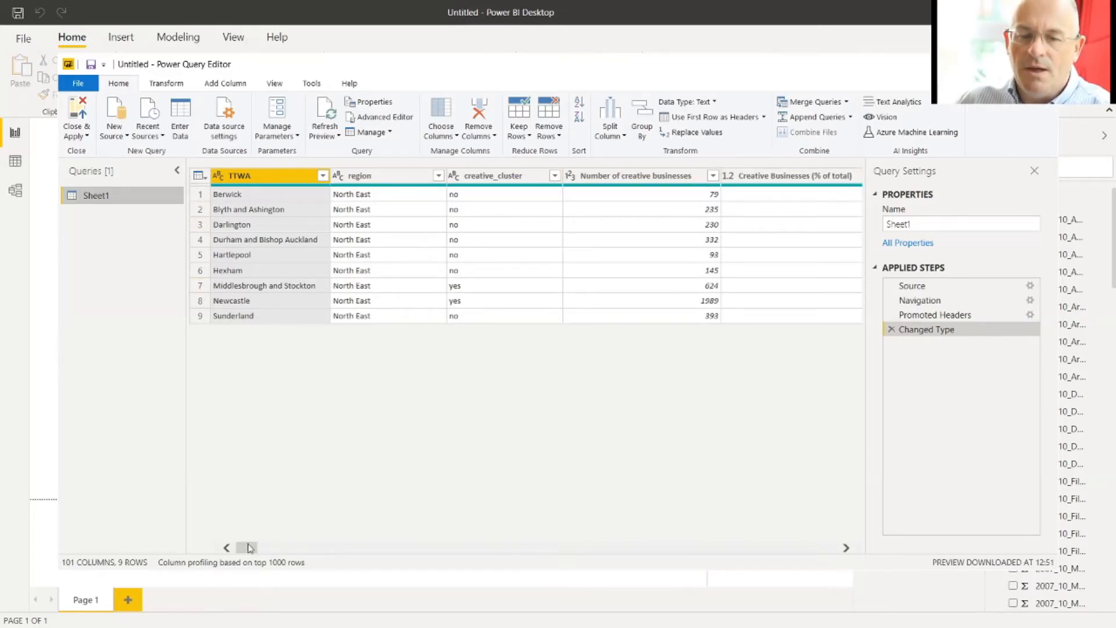
pyautogui.moveTo(248, 549)
pyautogui.mouseDown()
pyautogui.moveTo(523, 528)
pyautogui.moveTo(235, 532)
pyautogui.mouseUp()
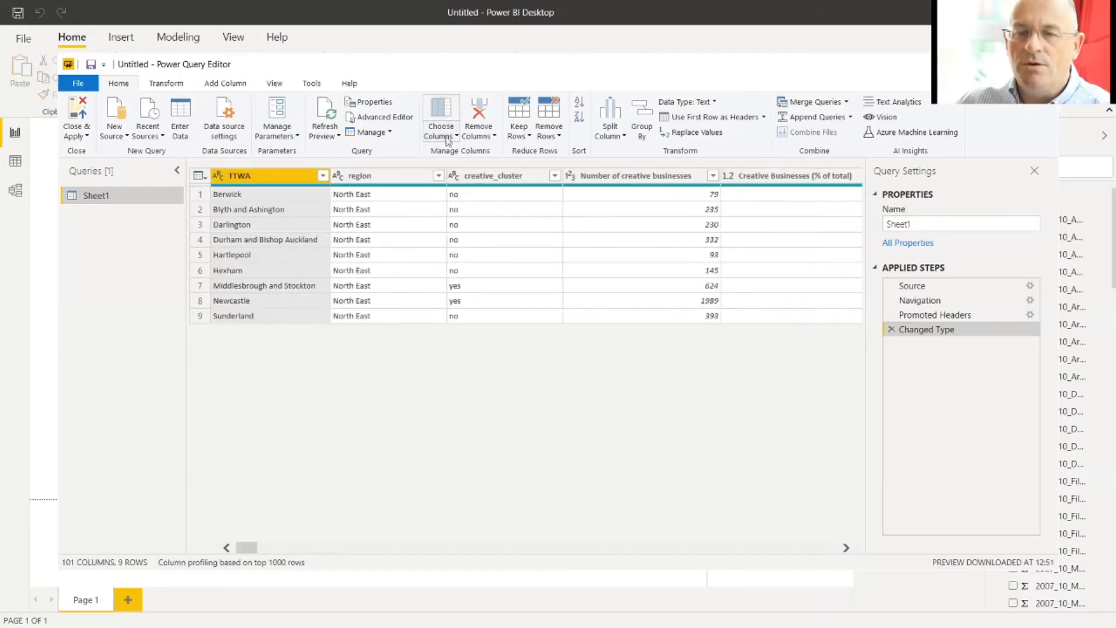
pyautogui.click(445, 136)
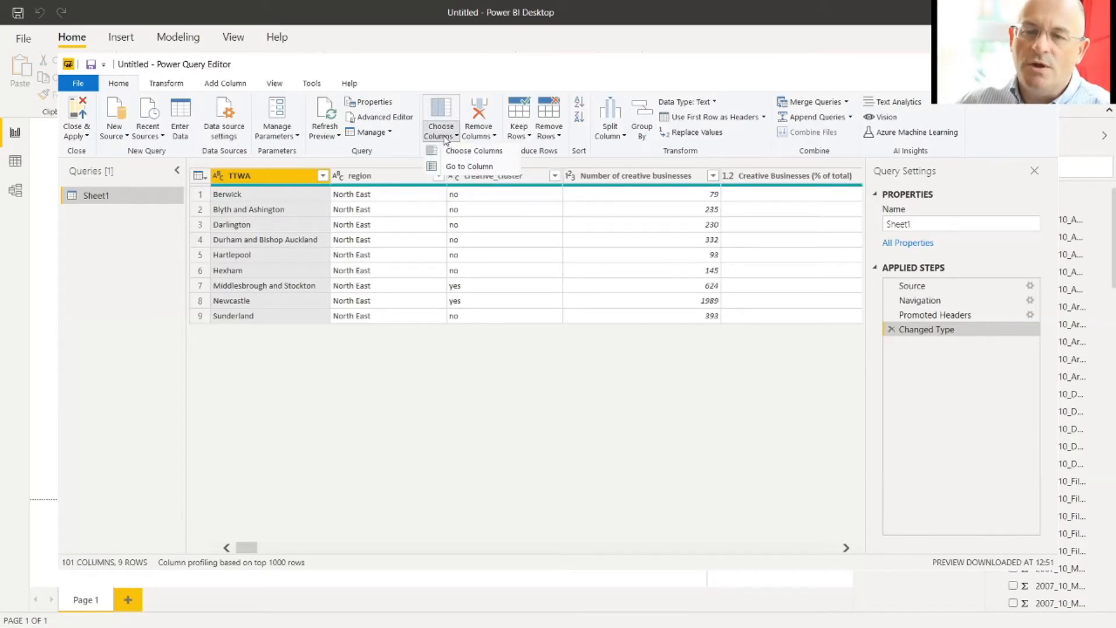
pyautogui.click(472, 150)
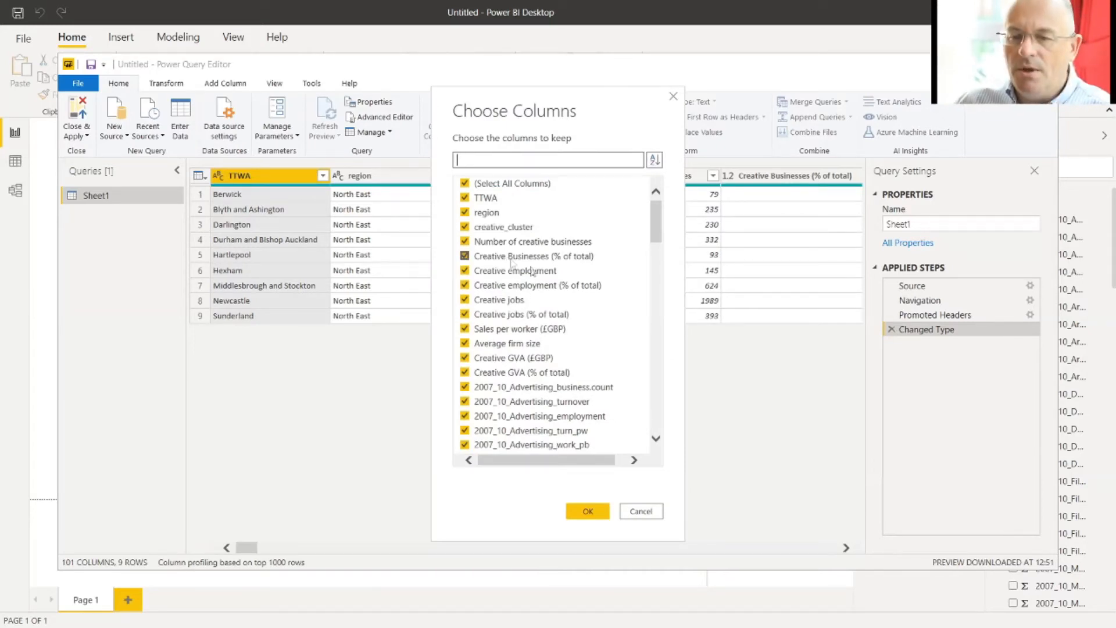
pyautogui.scroll(-8, 587, 321)
pyautogui.scroll(-1, 587, 321)
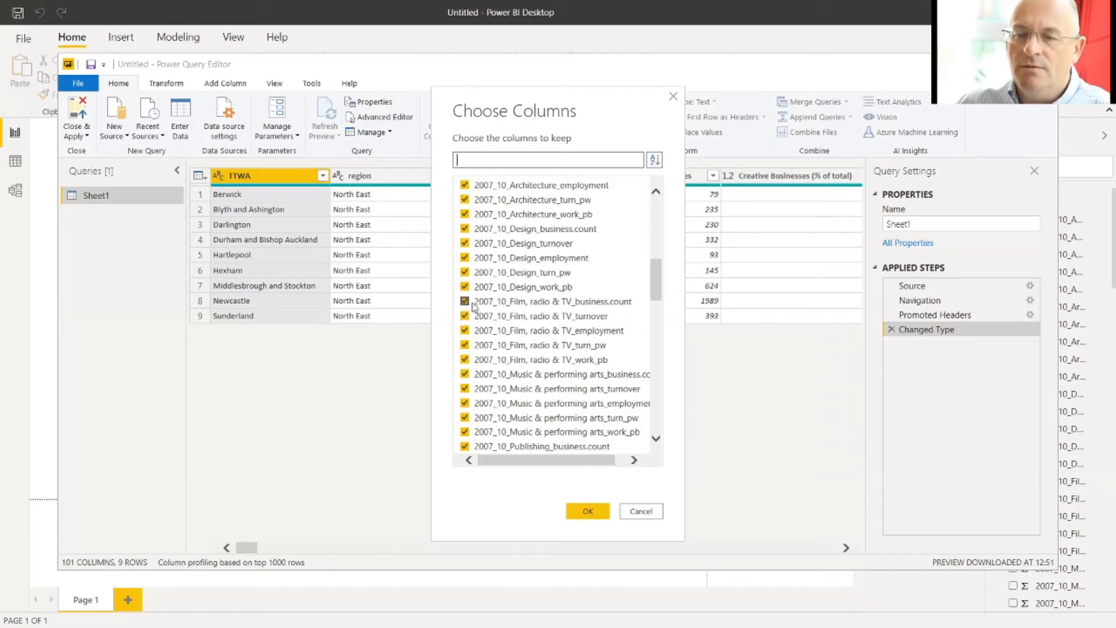
pyautogui.scroll(5, 467, 306)
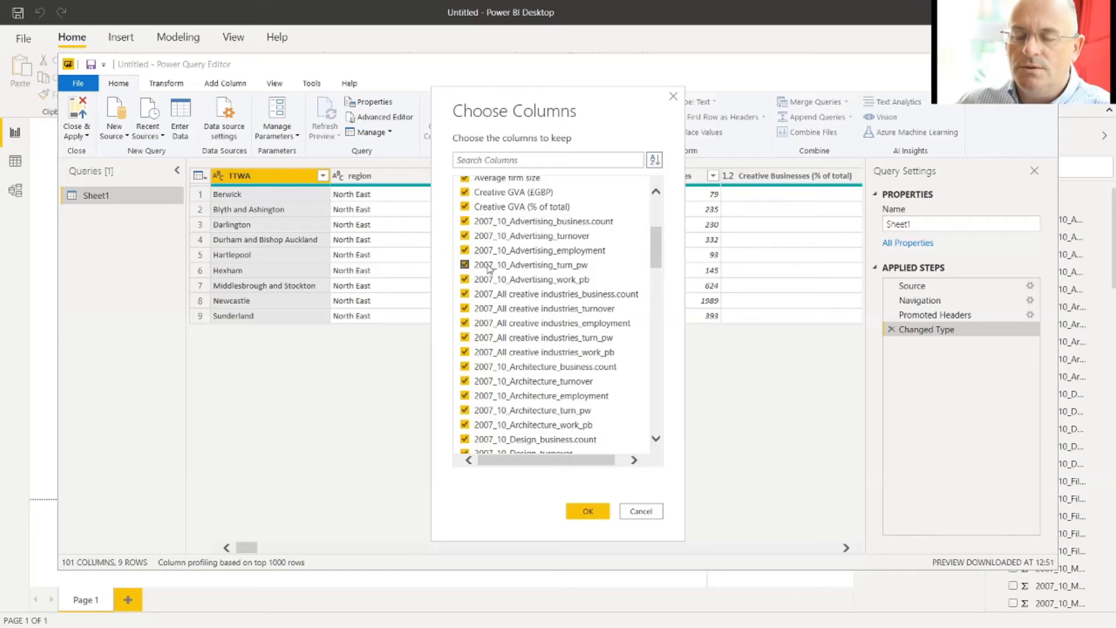
pyautogui.scroll(-4, 495, 340)
pyautogui.scroll(-1, 497, 346)
# Exclude the five 2007_10_Film, radio & TV columns from Sheet1, then close the query editor and apply the changes.
pyautogui.click(465, 303)
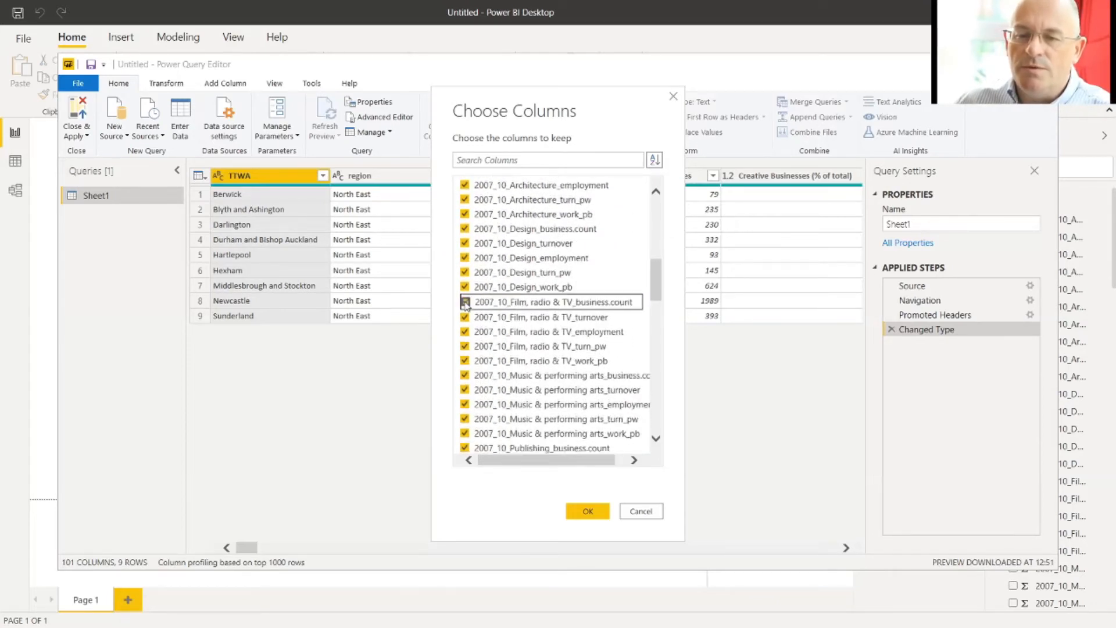
pyautogui.click(465, 317)
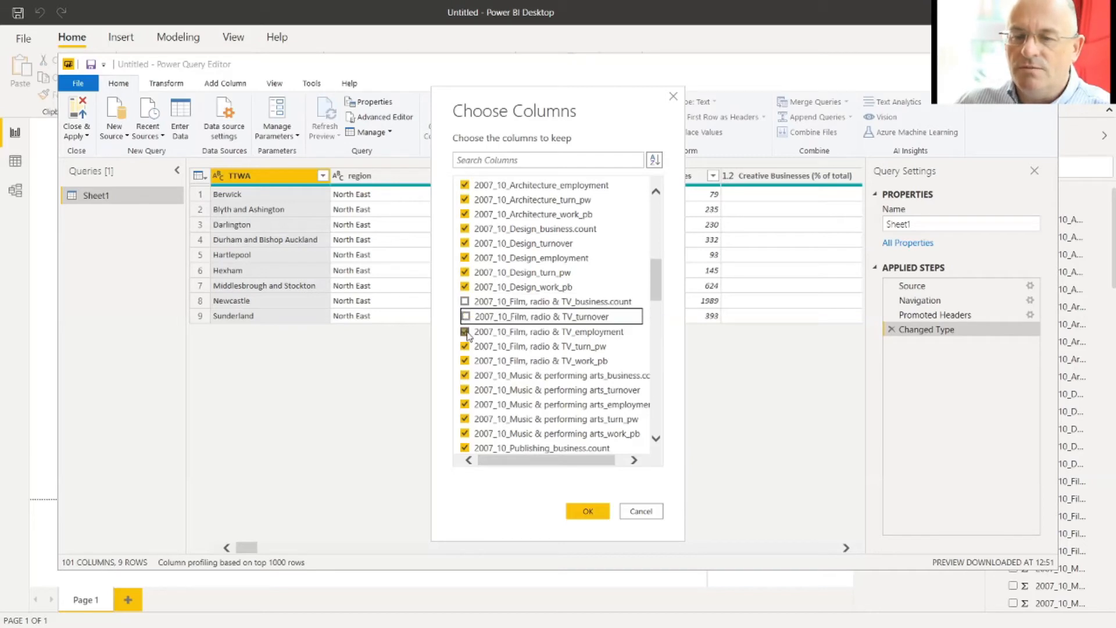
pyautogui.click(465, 331)
pyautogui.click(465, 346)
pyautogui.click(465, 360)
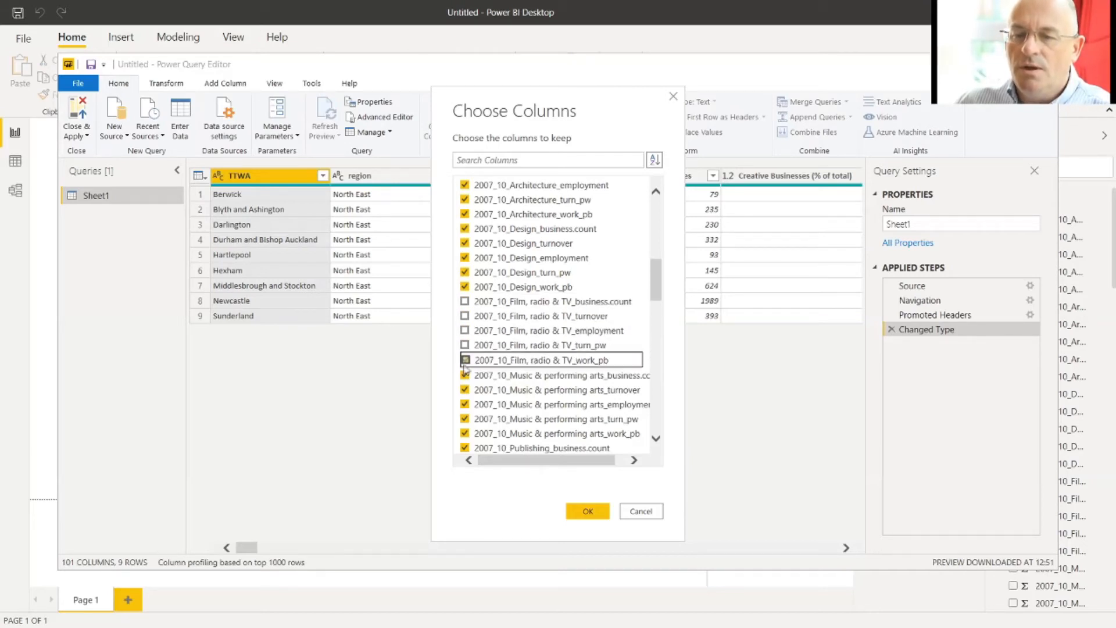
pyautogui.click(591, 514)
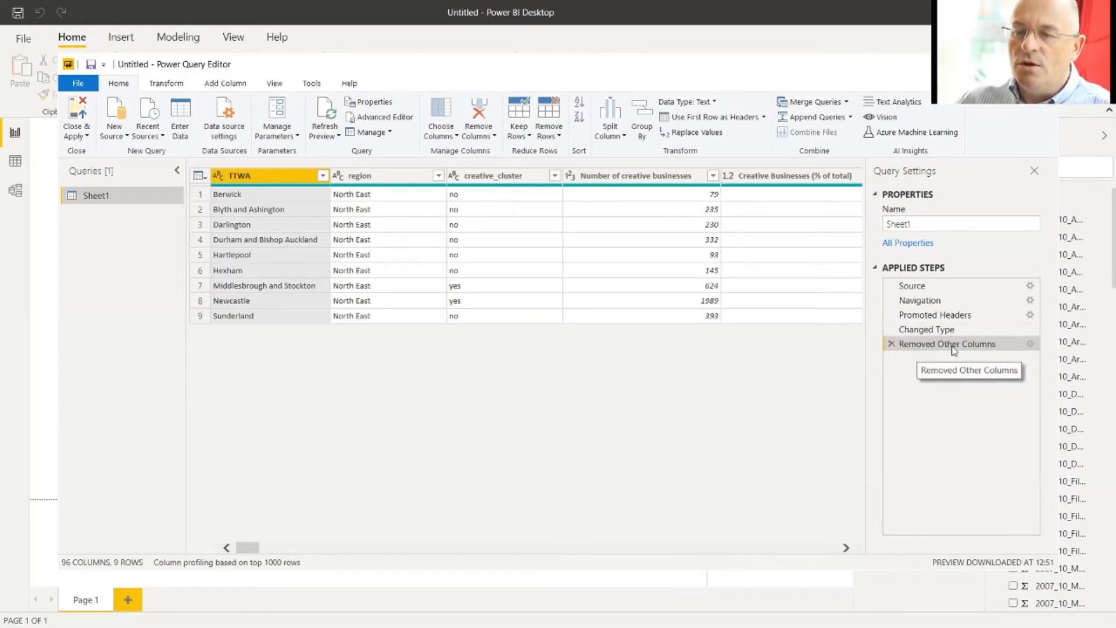
pyautogui.click(77, 125)
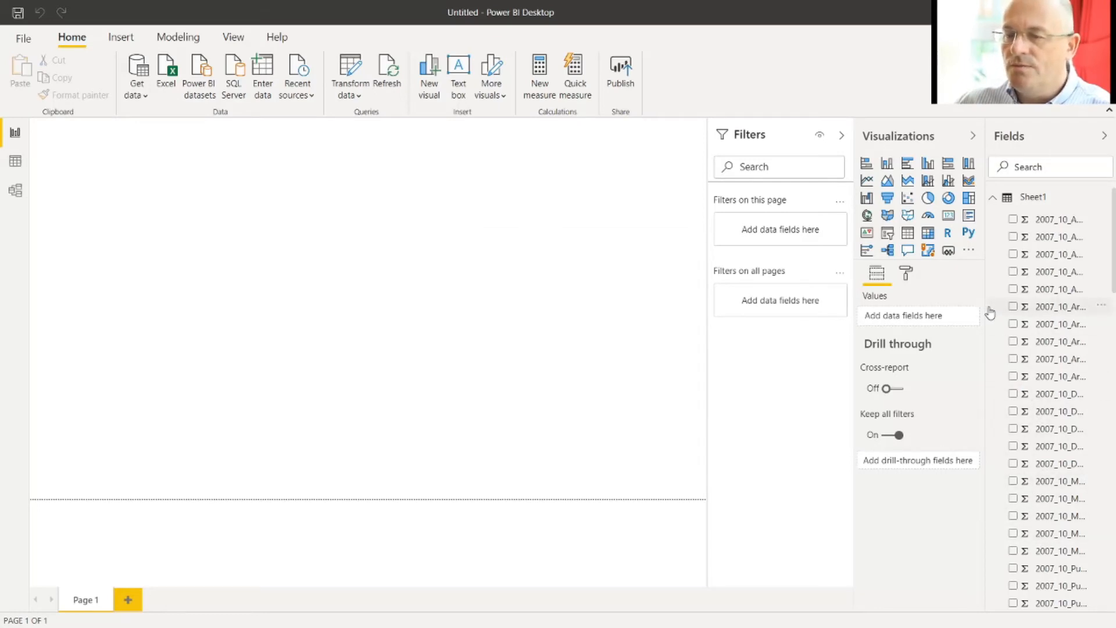
# Widen the Fields pane, and add a clustered bar chart to the report page, enlarged to about half the page width.
pyautogui.moveTo(988, 305); pyautogui.dragTo(930, 313)
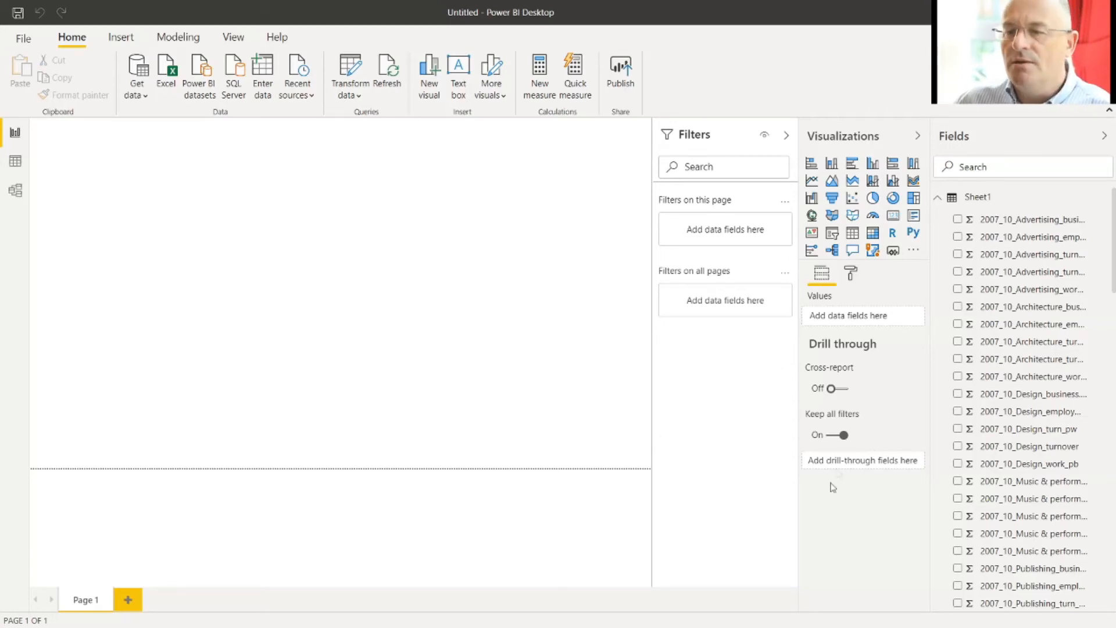
pyautogui.click(851, 166)
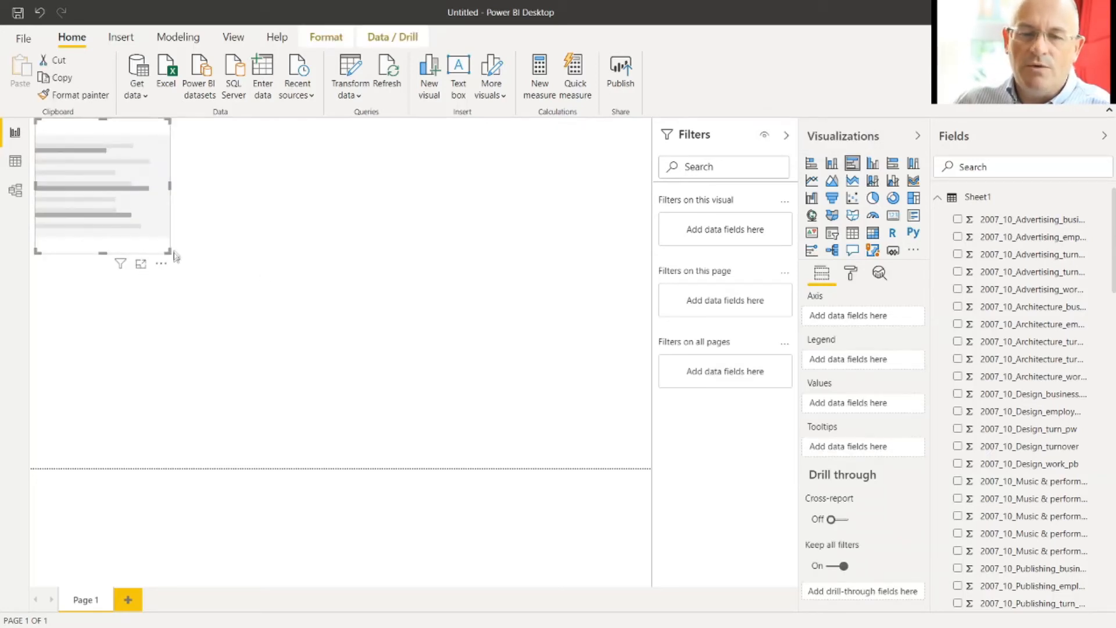
pyautogui.moveTo(166, 252); pyautogui.dragTo(329, 374)
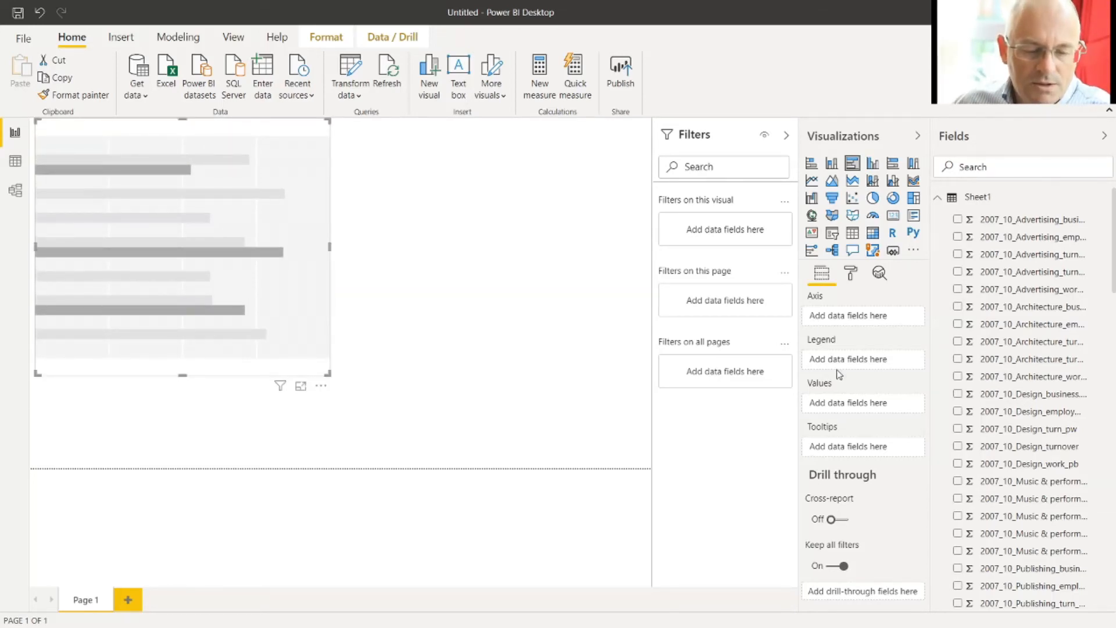
# Plot 2007_All creative industries_business.count by TTWA in the bar chart, and enlarge the chart to nearly the full page height.
pyautogui.scroll(-8, 997, 349)
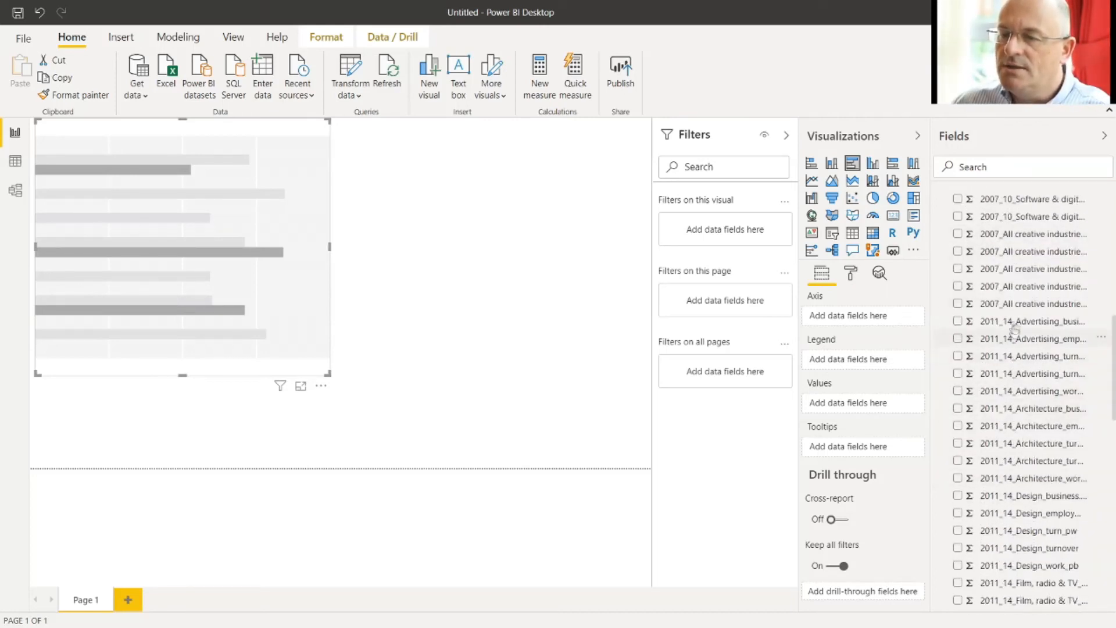
pyautogui.click(989, 235)
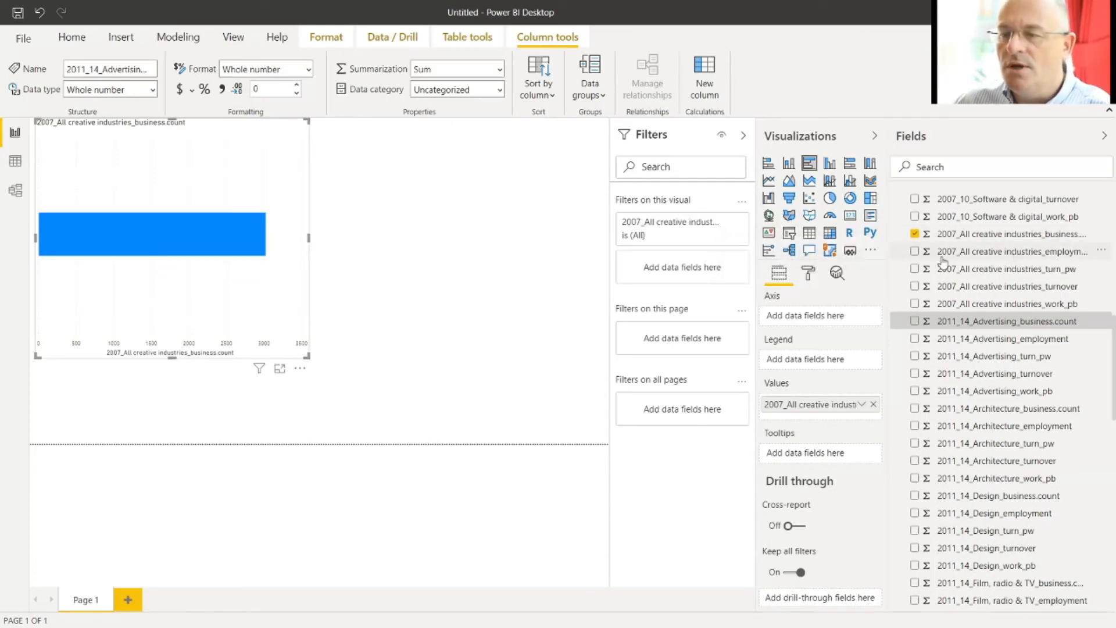
pyautogui.scroll(-10, 1003, 349)
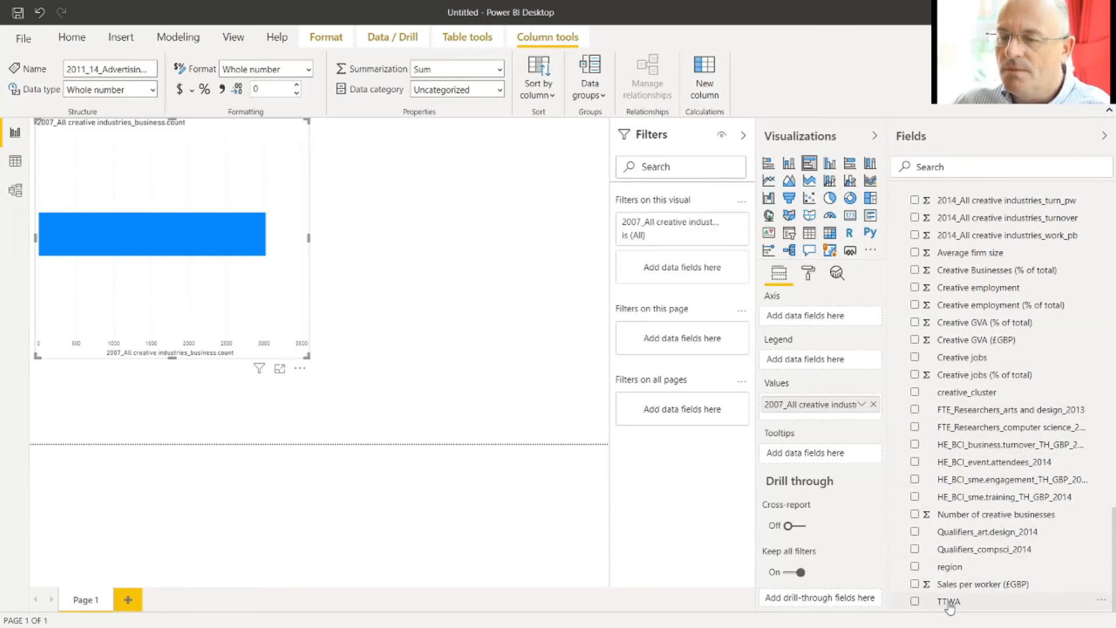
pyautogui.click(915, 602)
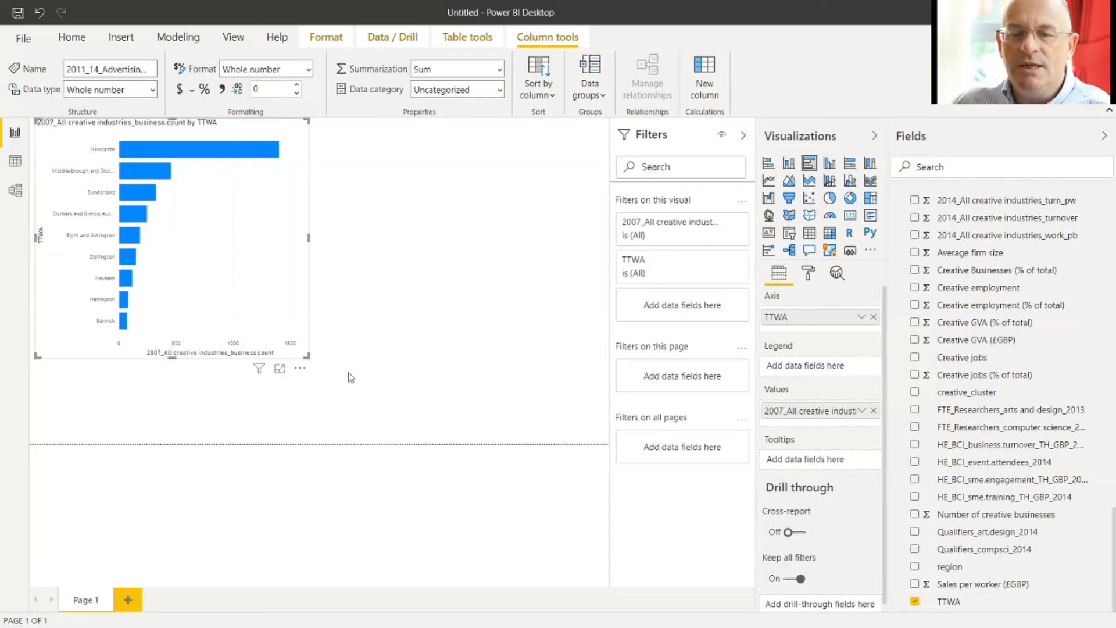
pyautogui.moveTo(308, 356); pyautogui.dragTo(359, 425)
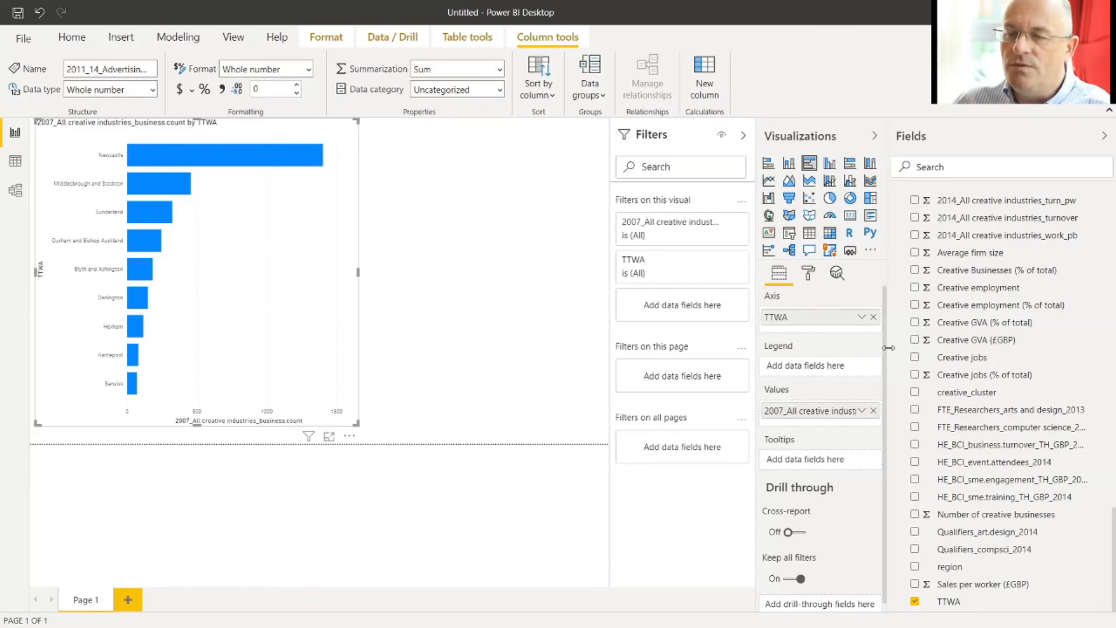
# Narrow the Fields pane and widen the Visualizations pane to give the chart's field names more room.
pyautogui.moveTo(886, 347); pyautogui.dragTo(904, 354)
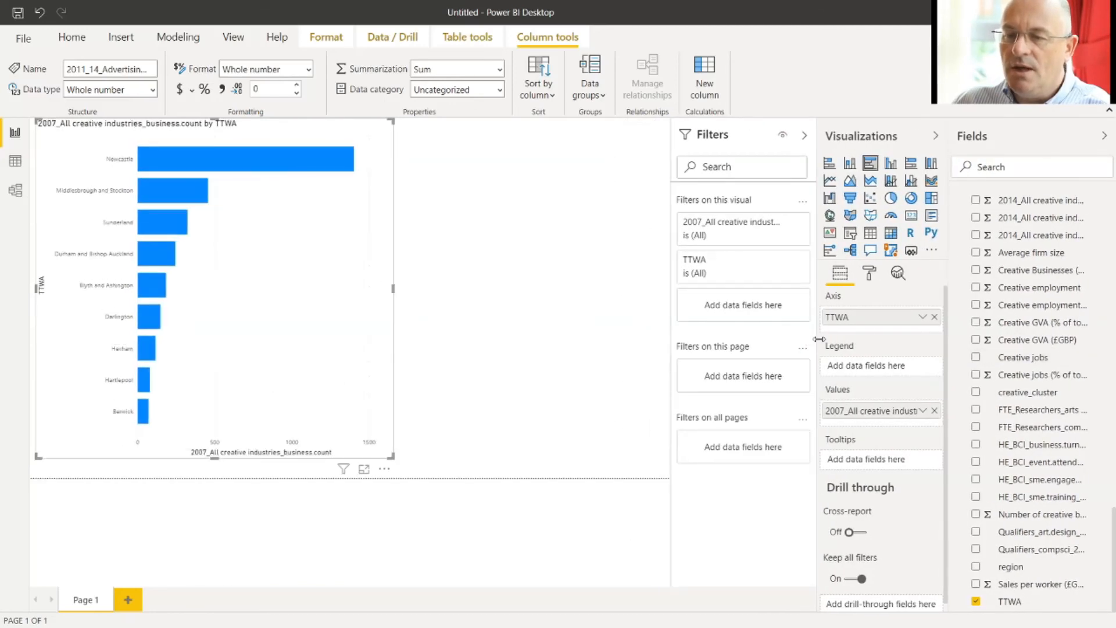
pyautogui.moveTo(818, 336); pyautogui.dragTo(750, 337)
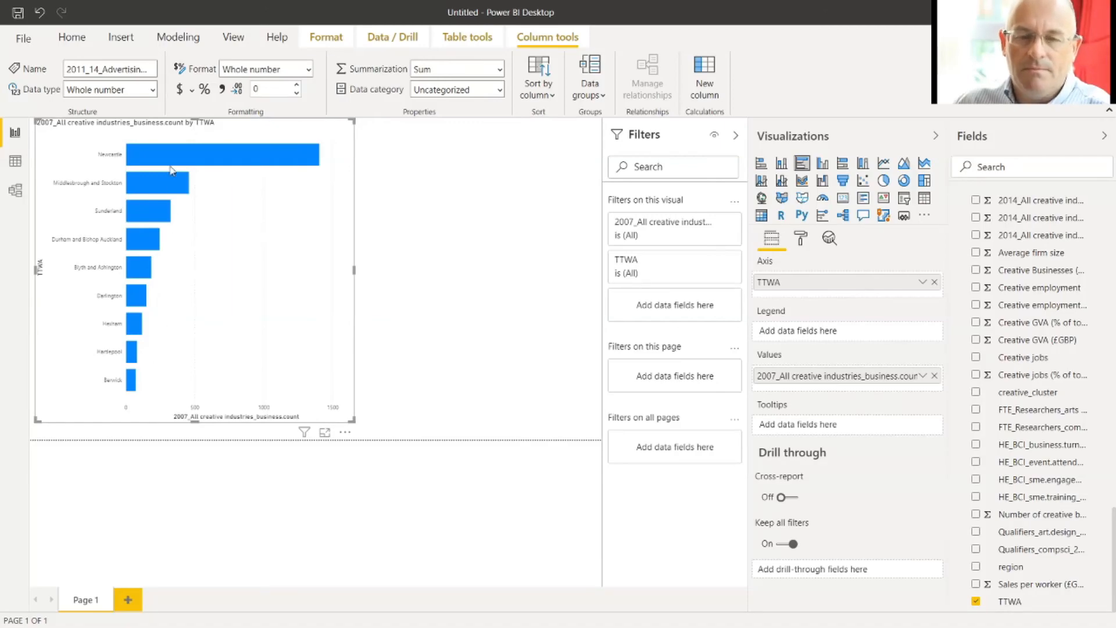
pyautogui.moveTo(170, 194)
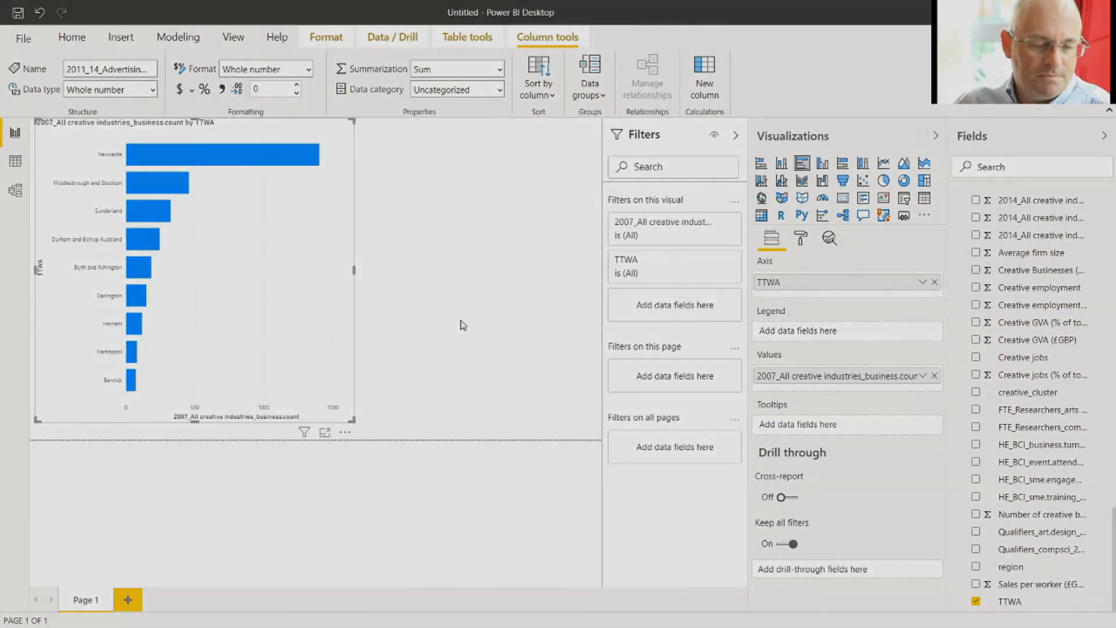